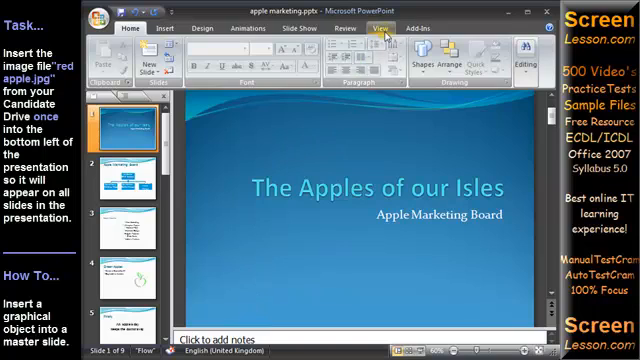
# Show the View ribbon with the presentation view options
pyautogui.click(383, 31)
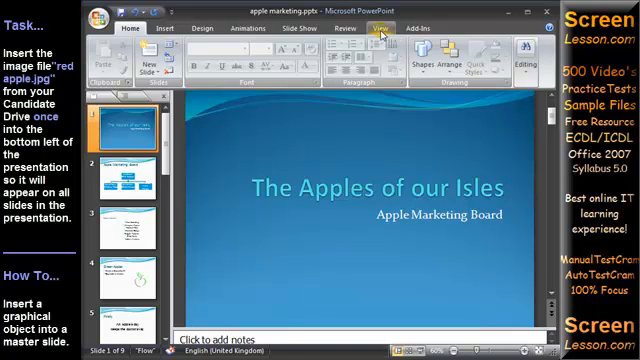
pyautogui.click(381, 32)
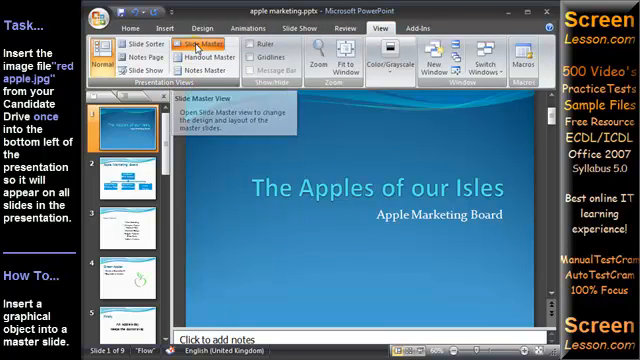
# Enter Slide Master view and select the top master slide used by all slides
pyautogui.click(197, 47)
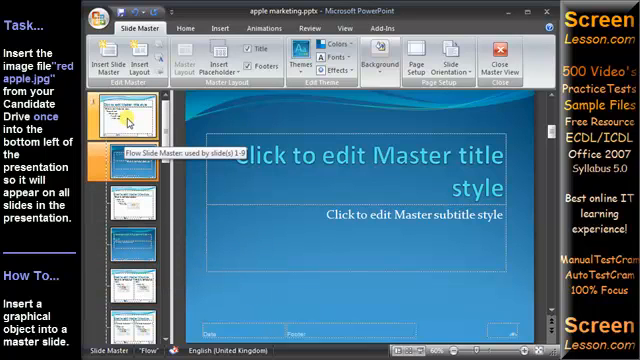
pyautogui.click(128, 122)
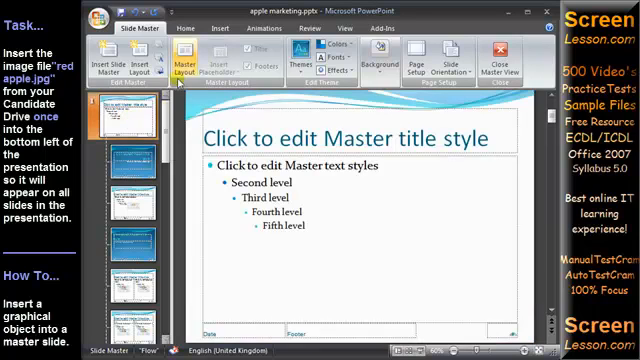
# Insert the picture red apple.jpg from file onto the master slide
pyautogui.click(220, 28)
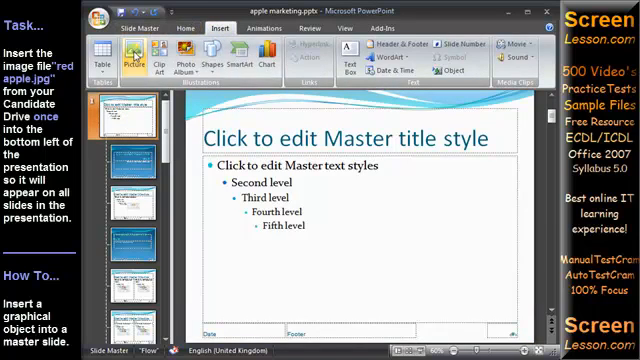
pyautogui.click(133, 62)
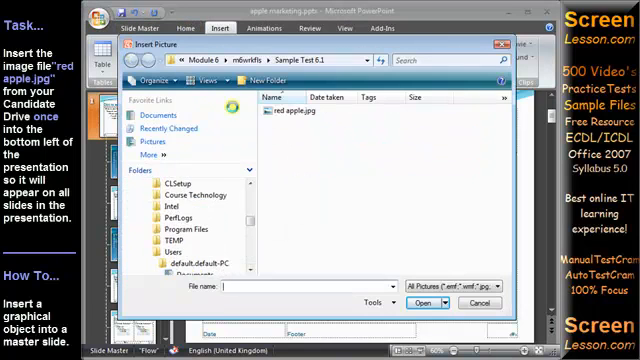
pyautogui.click(281, 120)
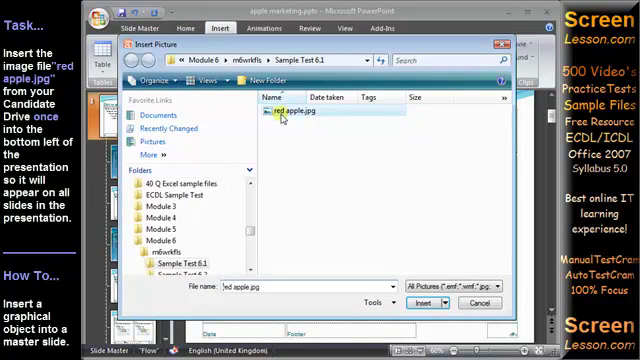
pyautogui.click(423, 304)
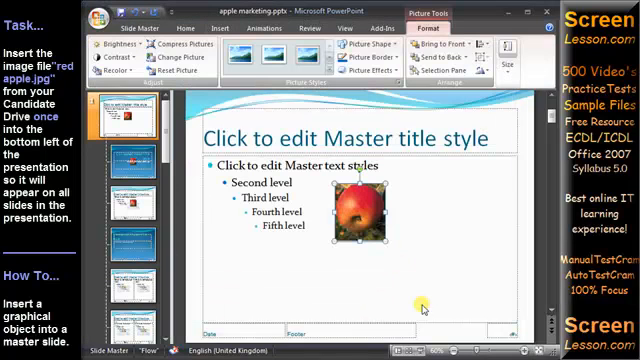
# Move the apple picture to the master's bottom-left corner and return to Normal view
pyautogui.moveTo(357, 233); pyautogui.dragTo(224, 335)
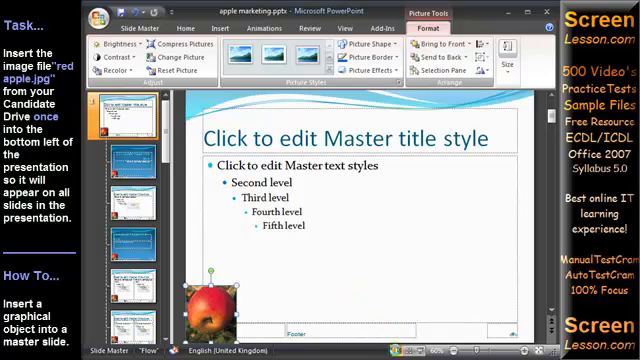
pyautogui.click(397, 350)
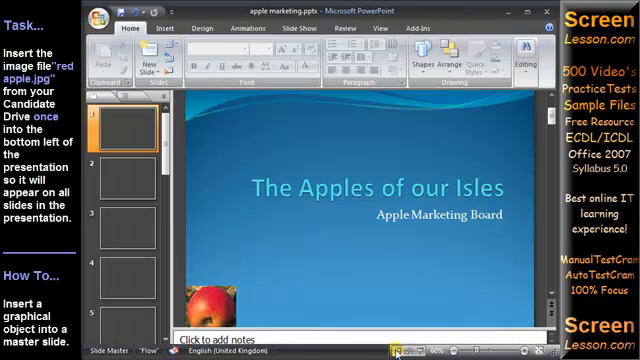